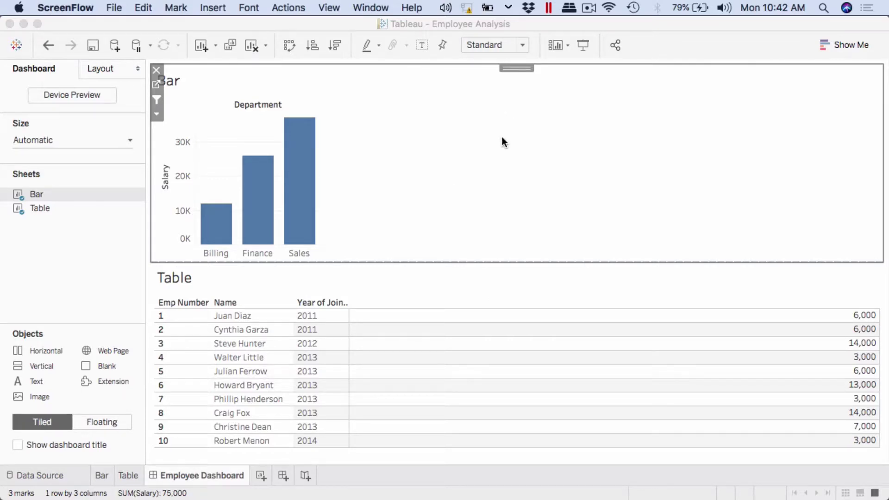
Compare the dashboard's employee table with the Employee Master spreadsheet in Excel.
click(501, 137)
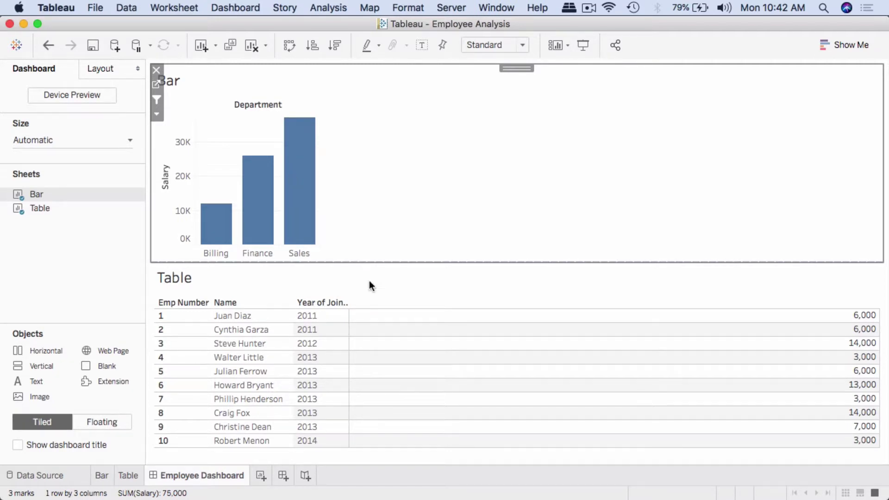
click(396, 302)
key(super+Tab)
key(super+Tab)
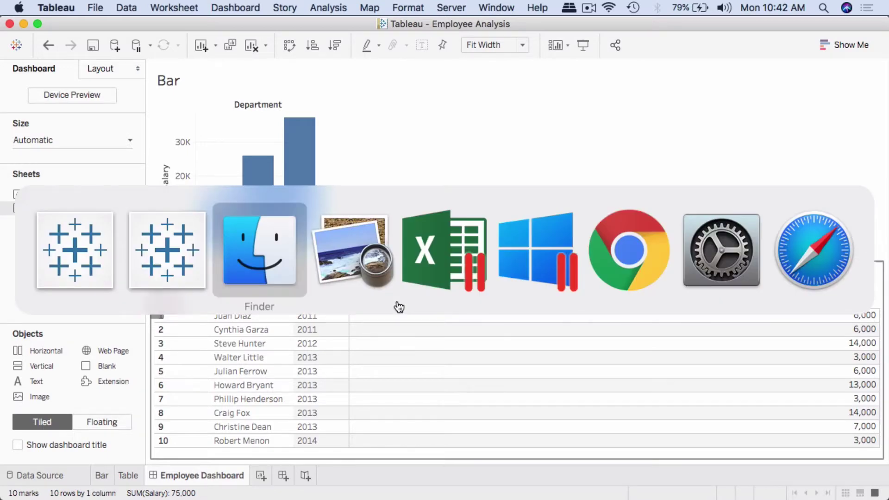
key(super+Tab)
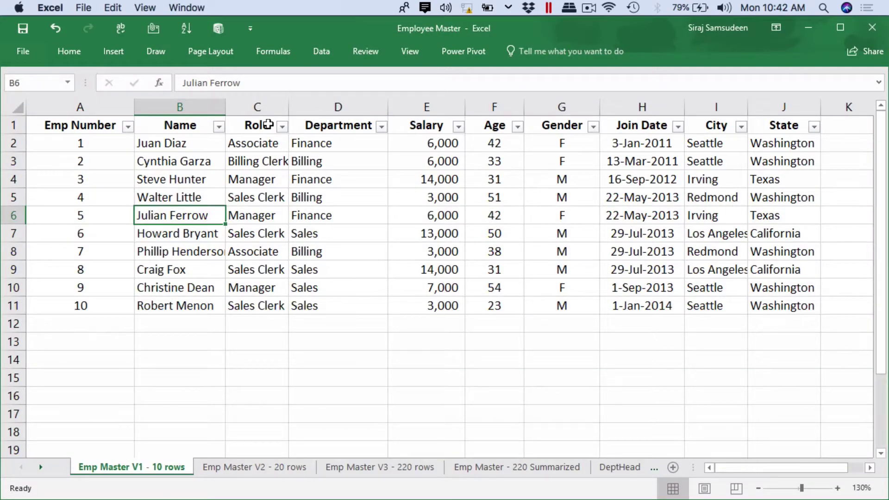
key(super+Tab)
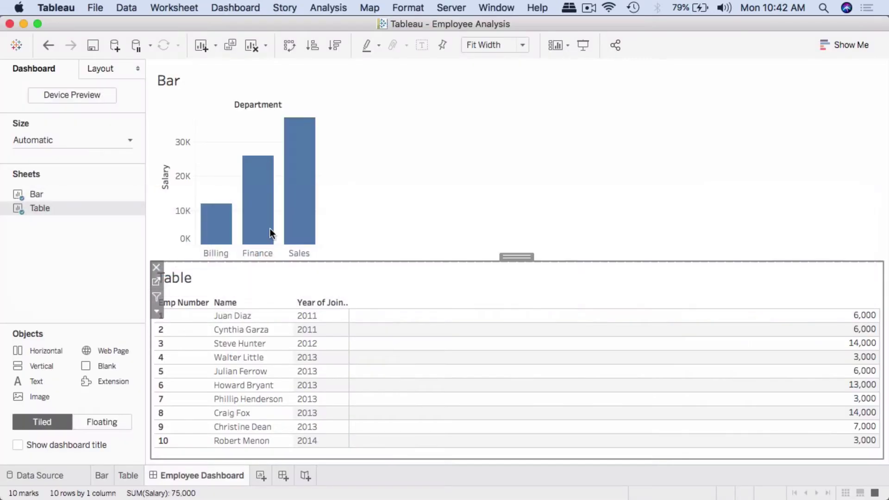
Test the bar filter with Sales, Finance, then both together, and clear it to show all employees.
click(296, 186)
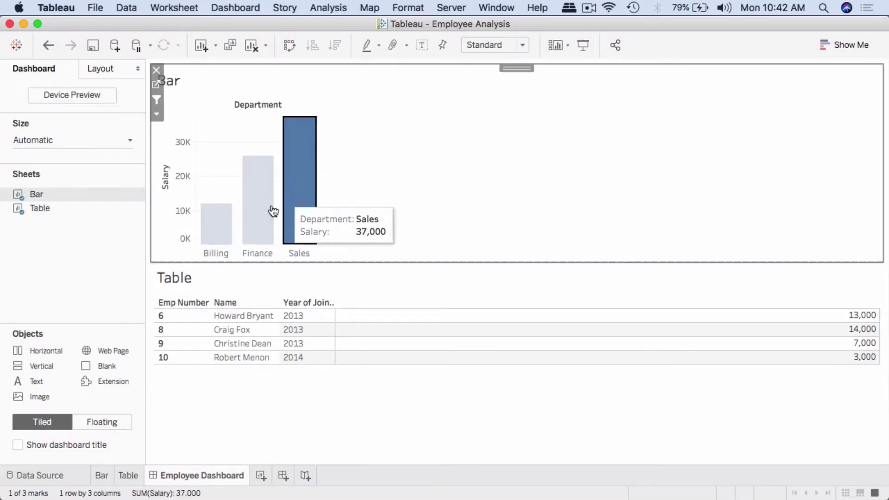
click(250, 230)
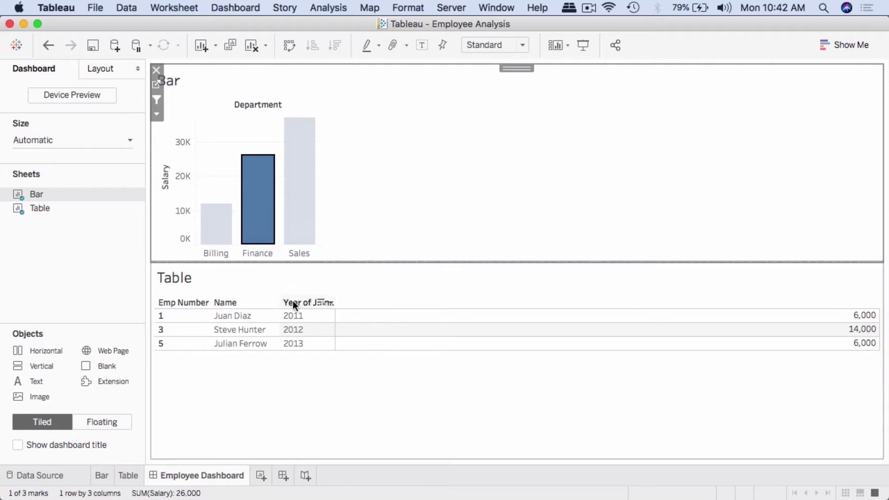
click(305, 229)
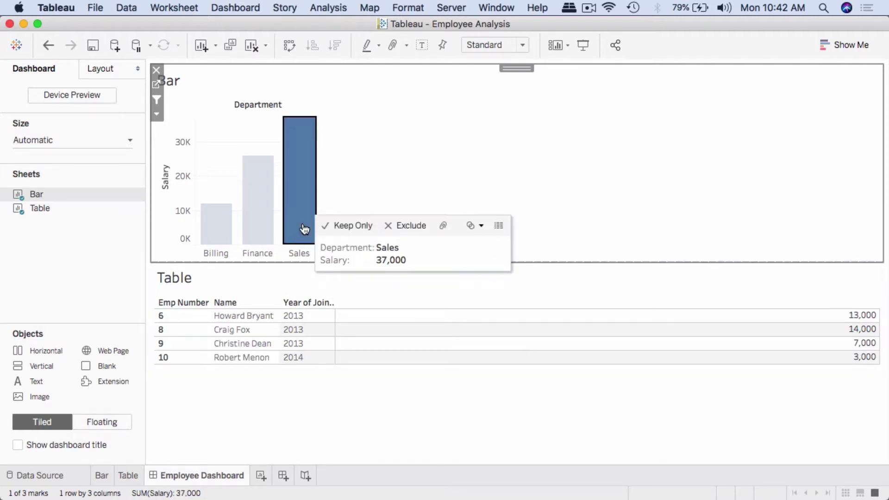
click(348, 178)
click(253, 174)
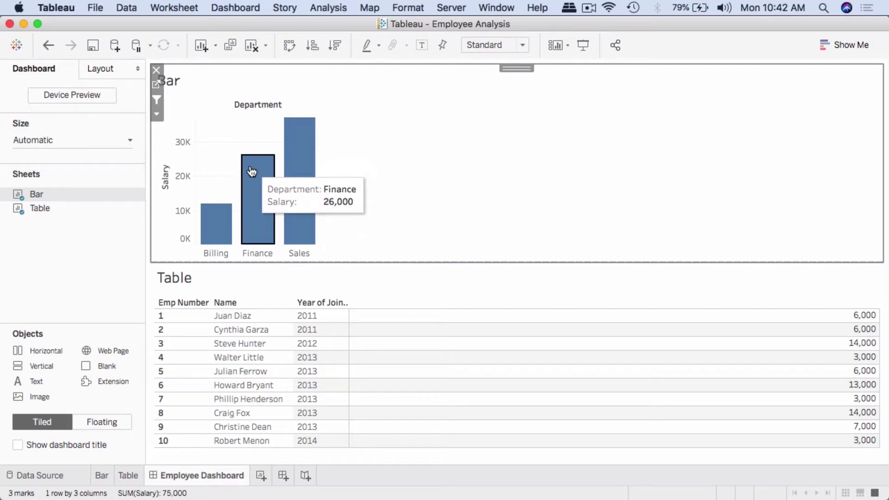
super+click(301, 134)
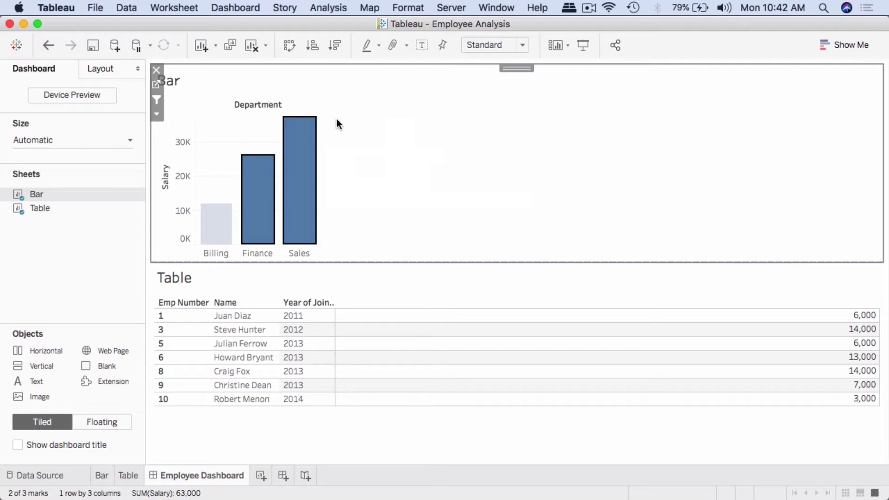
click(381, 93)
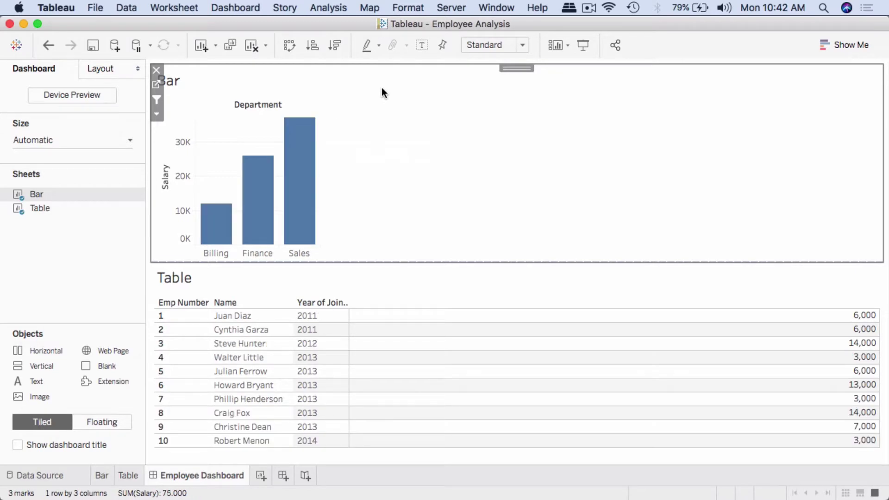
Drag Employee Master.xlsx from Finder onto the Book1 start page to connect it.
key(super+Tab)
key(super+Tab)
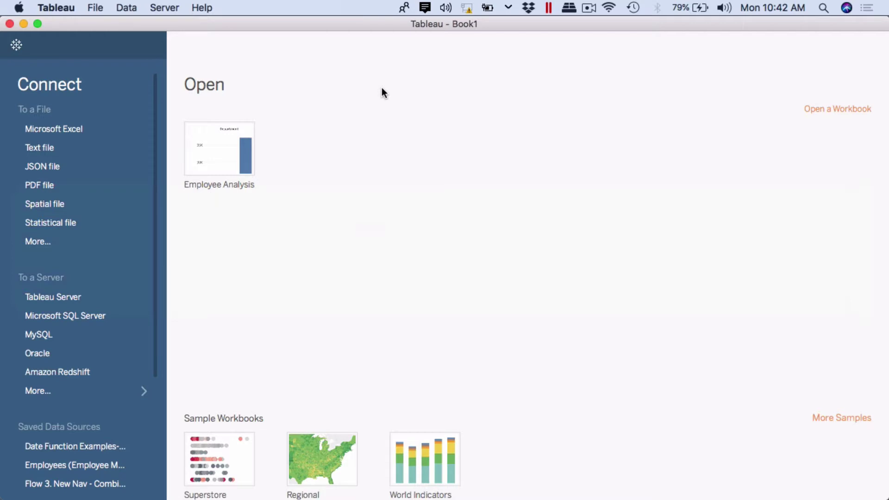
key(super+Tab)
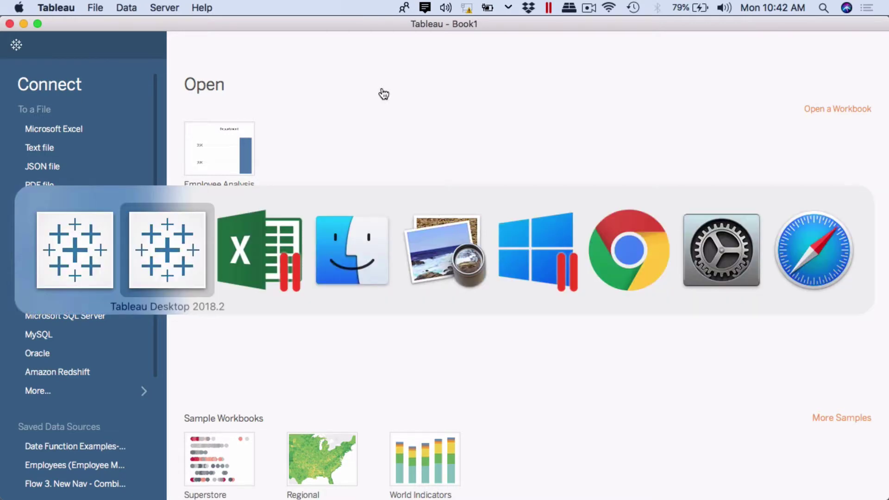
key(super+Tab)
key(super+Tab)
click(321, 105)
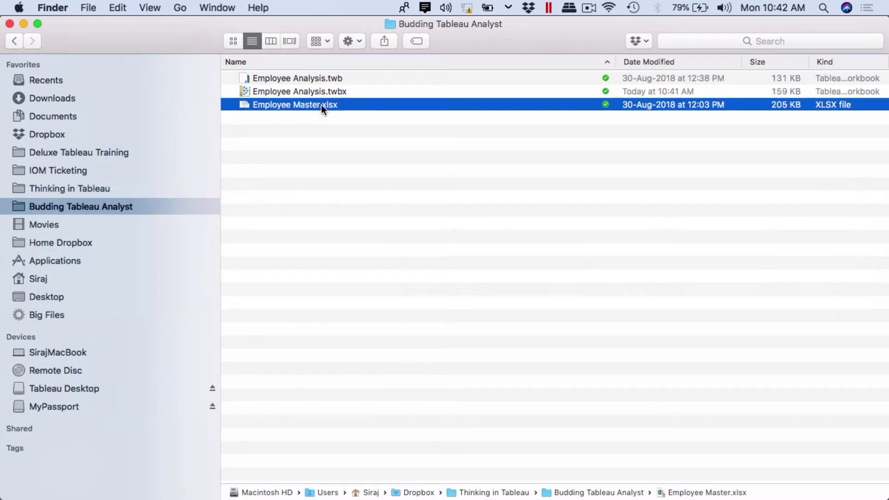
drag(321, 105, 368, 173)
key(super+Tab)
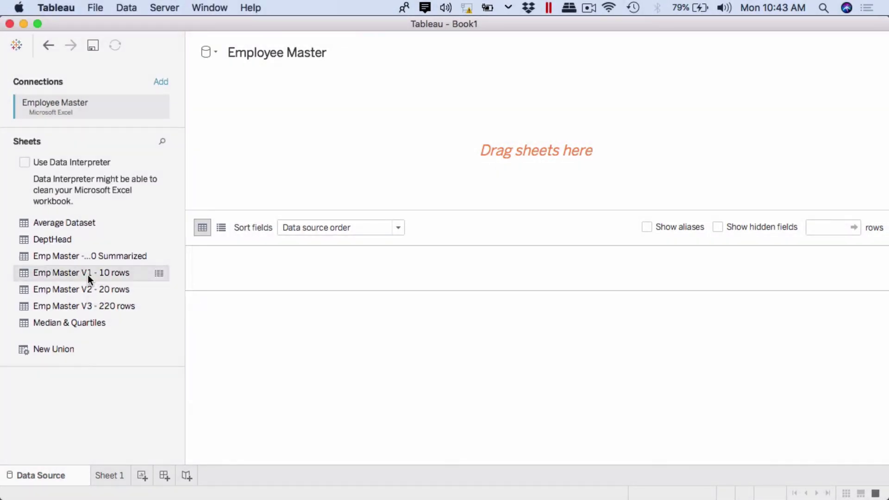
Add the Emp Master V1 - 10 rows sheet to the data canvas, compare it with Excel, and open Sheet 1.
double_click(126, 306)
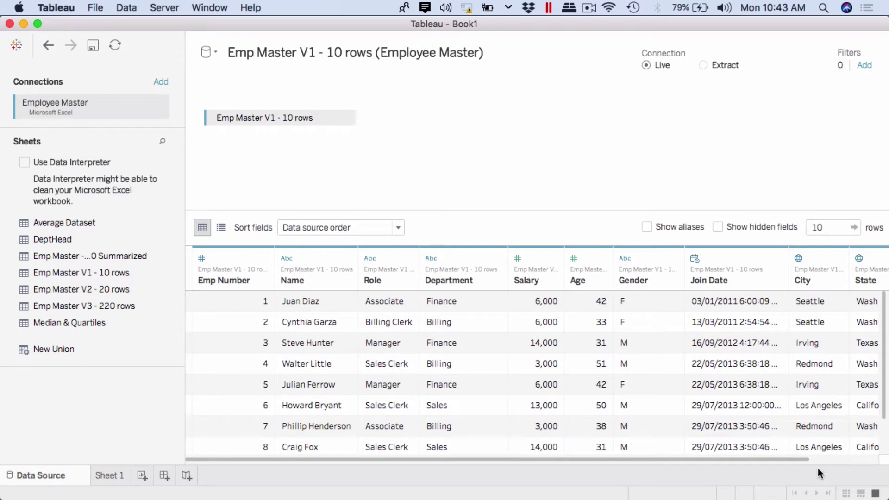
mouse_move(800, 460)
mouse_down()
mouse_move(867, 460)
mouse_move(784, 460)
mouse_up()
key(super+Tab)
key(super+Tab)
key(super+Tab)
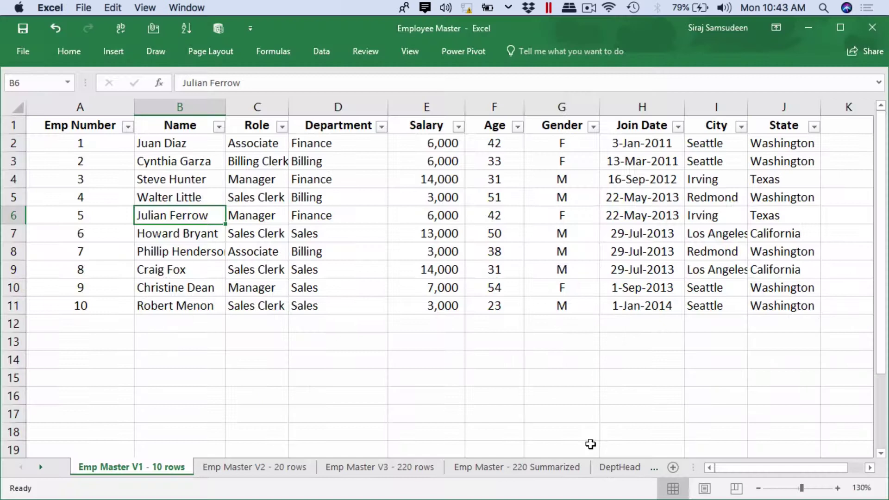
key(super+Tab)
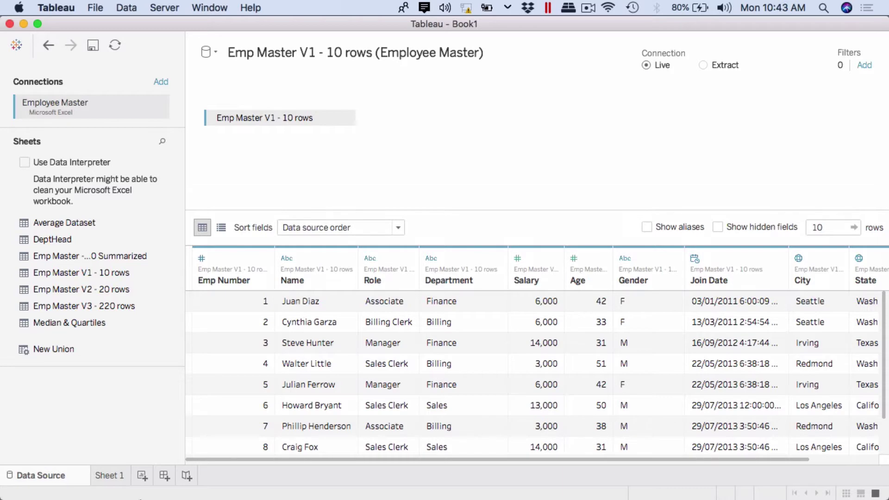
click(112, 473)
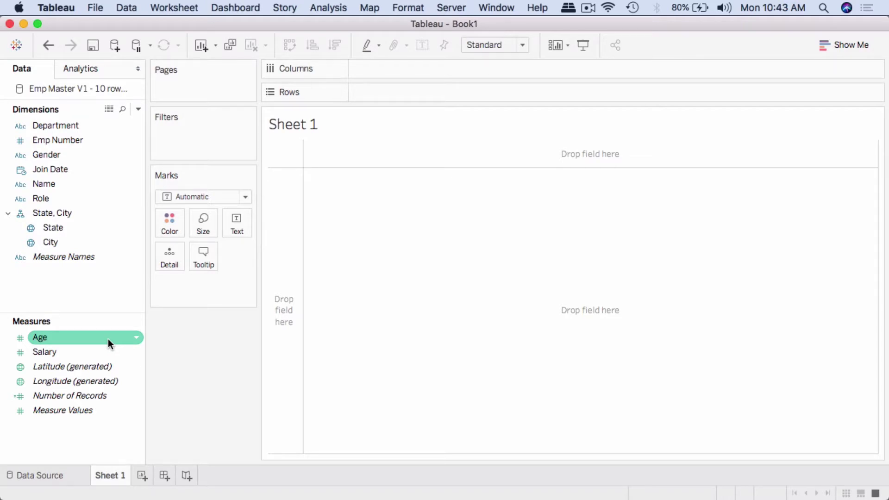
key(super+Tab)
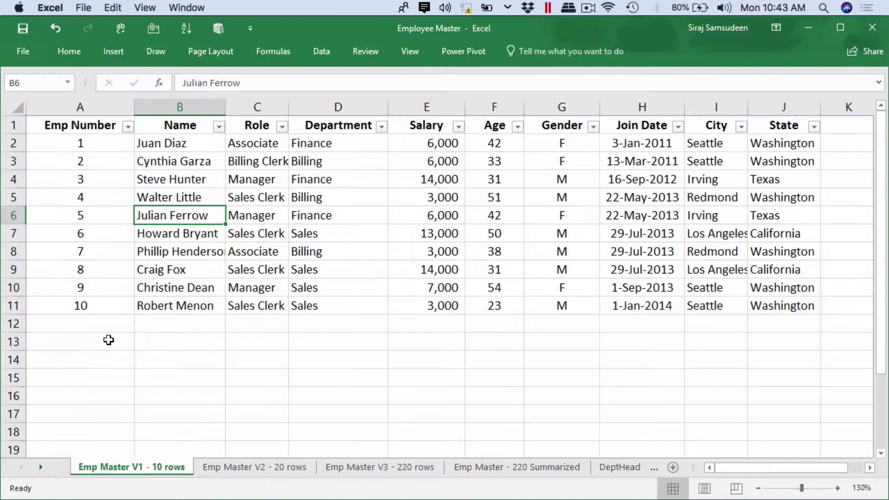
click(434, 139)
click(426, 144)
click(495, 143)
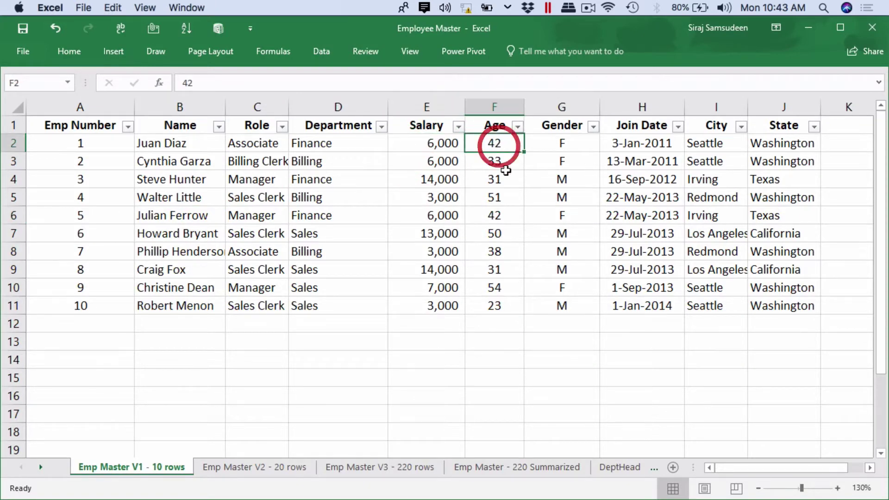
key(super+Tab)
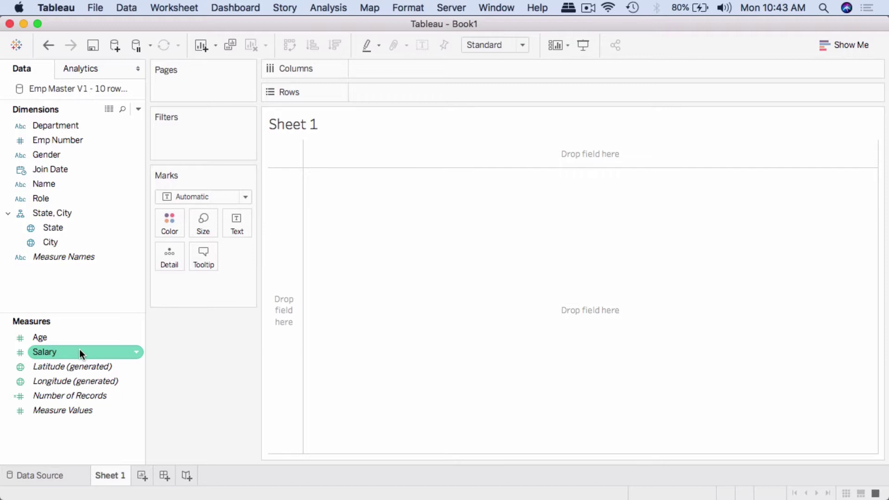
Plot SUM(Salary) as bars split by Department into Billing, Finance and Sales.
drag(79, 350, 456, 66)
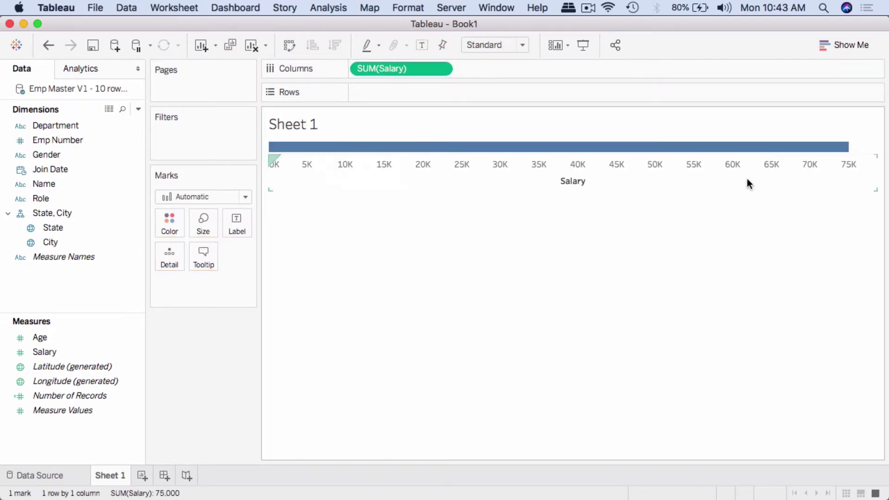
drag(390, 70, 392, 94)
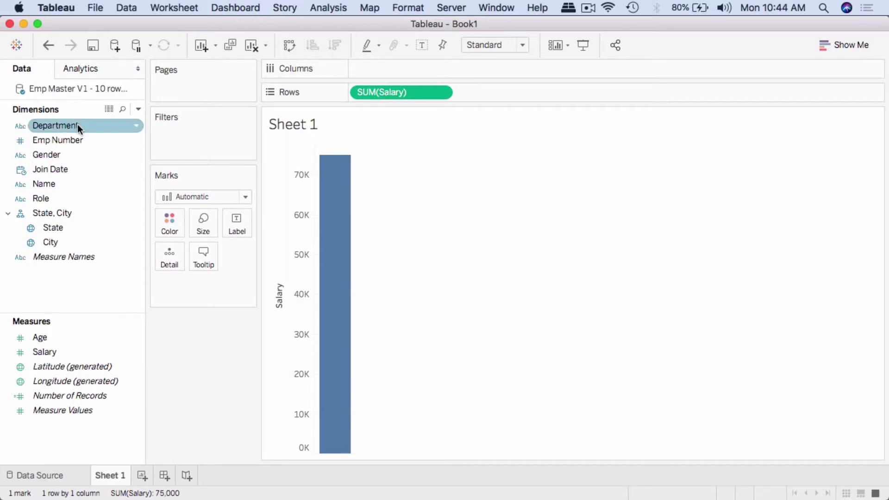
drag(57, 124, 371, 67)
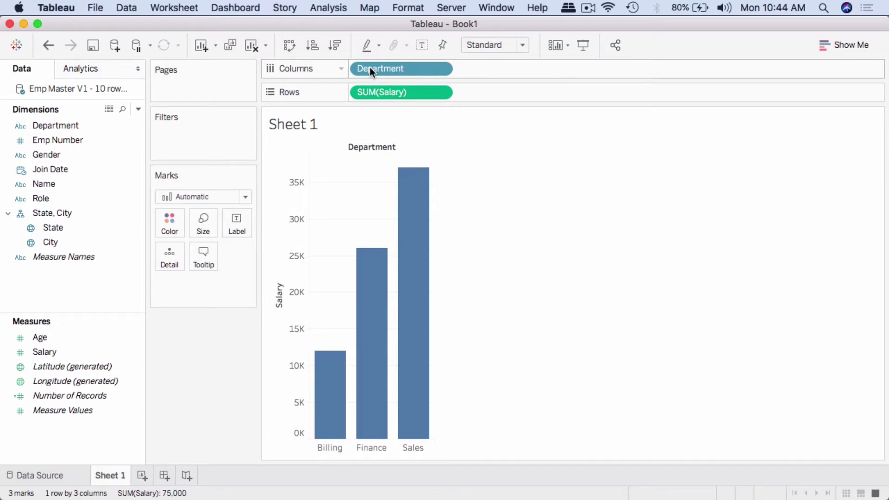
mouse_move(417, 209)
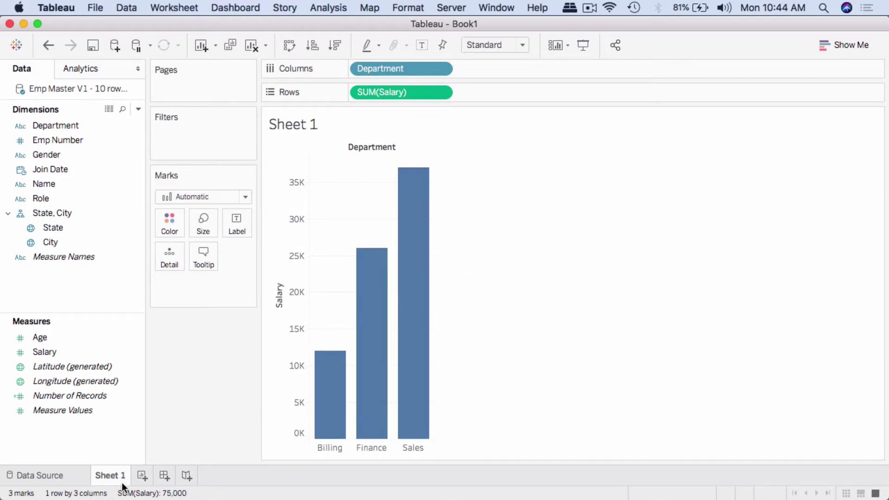
Rename Sheet 1 to 'Bar', add Sheet 2, and drag Salary into its view.
double_click(111, 476)
text(Bar)
key(Return)
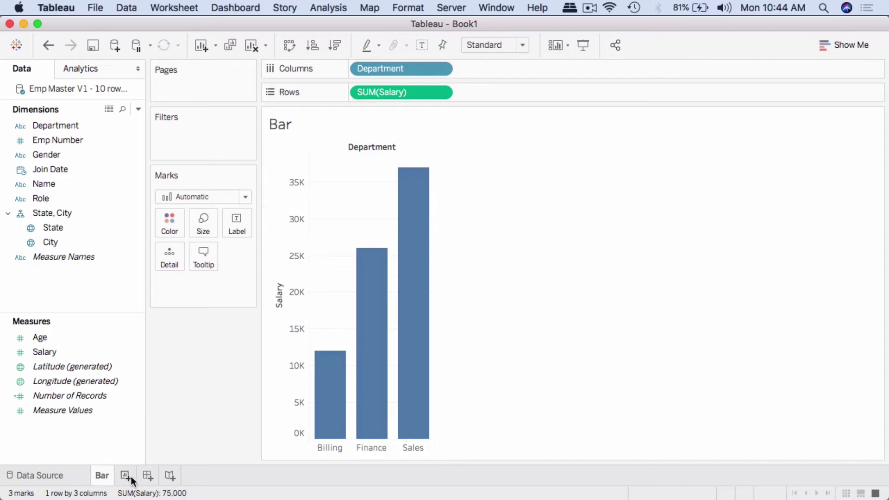
click(125, 476)
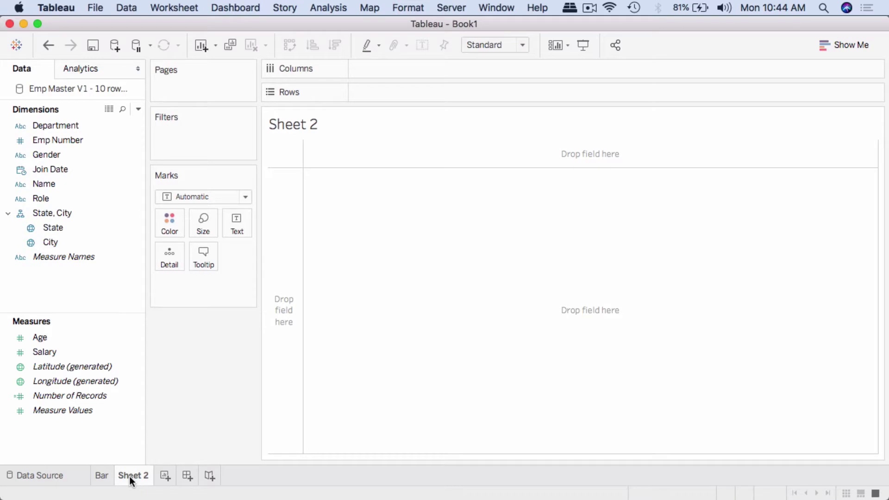
click(74, 351)
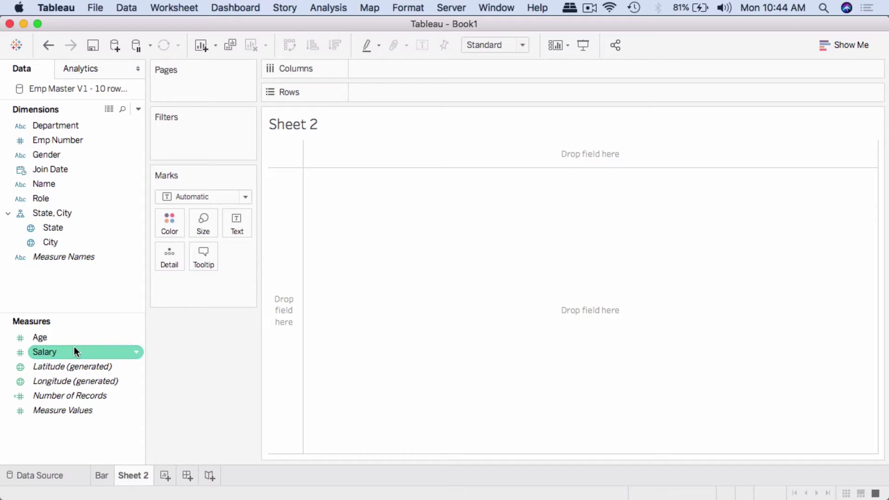
drag(98, 351, 396, 56)
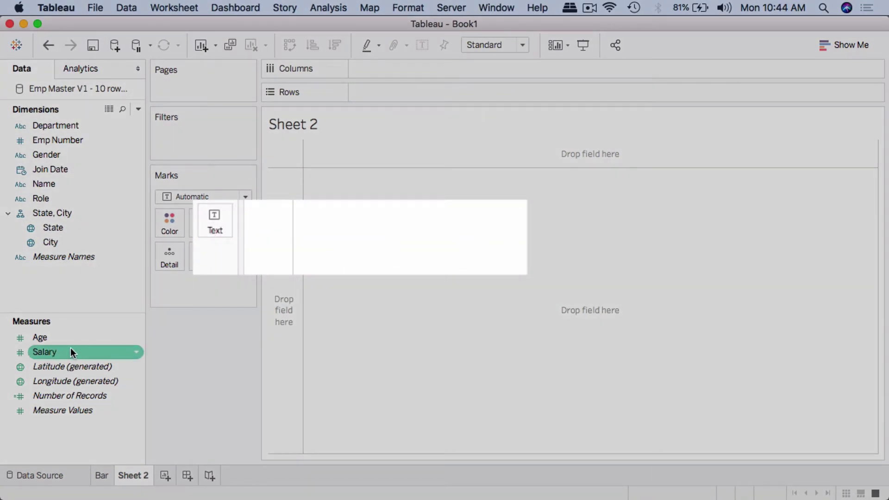
Build a text table of Salary by Emp Number, Name and join year, checking against the reference dashboard.
drag(71, 350, 218, 222)
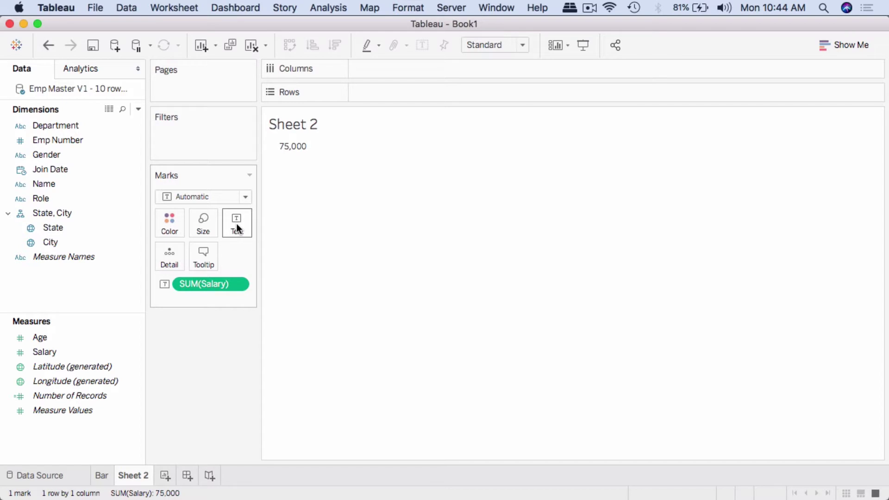
drag(58, 140, 406, 95)
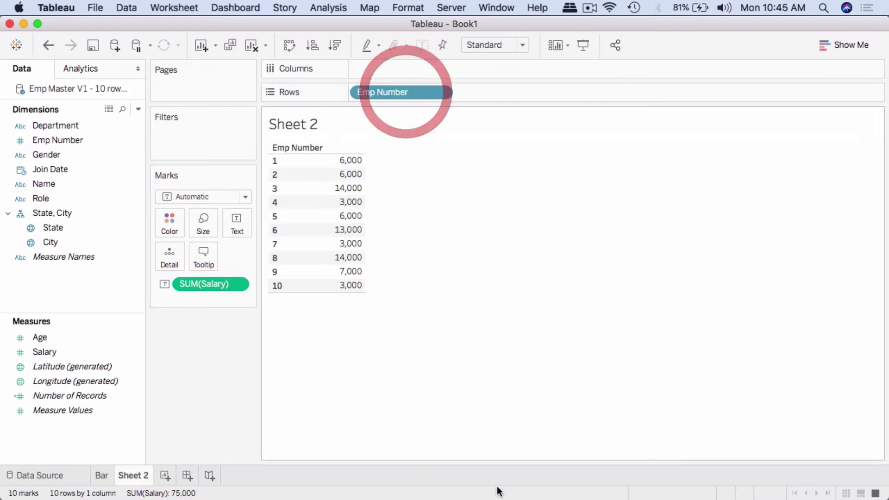
drag(74, 183, 512, 96)
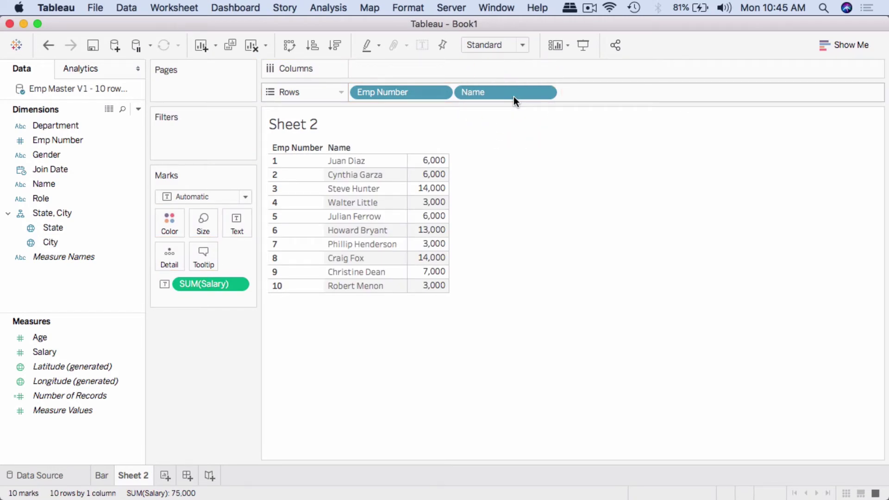
key(super+Tab)
key(super+Tab)
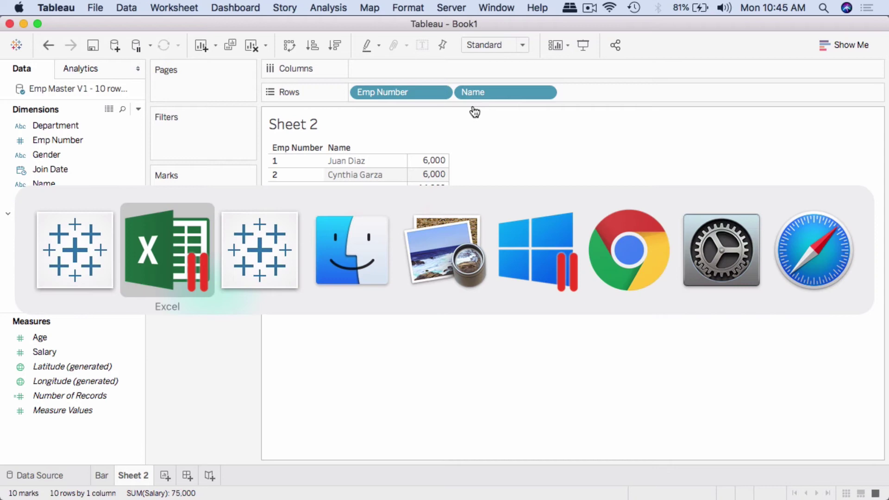
key(super+Tab)
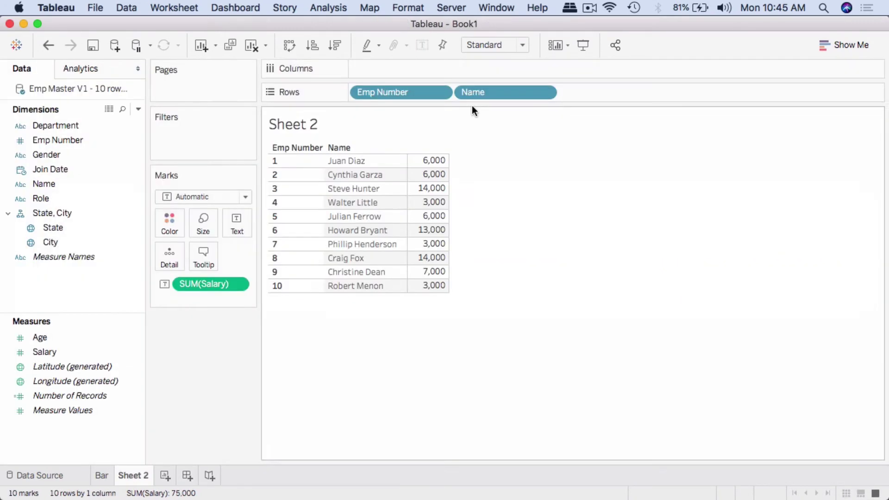
drag(62, 171, 621, 90)
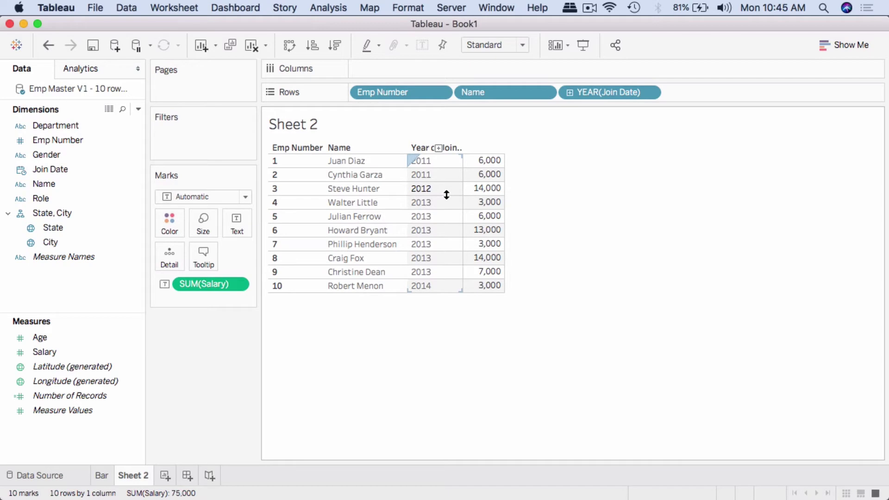
key(super+Tab)
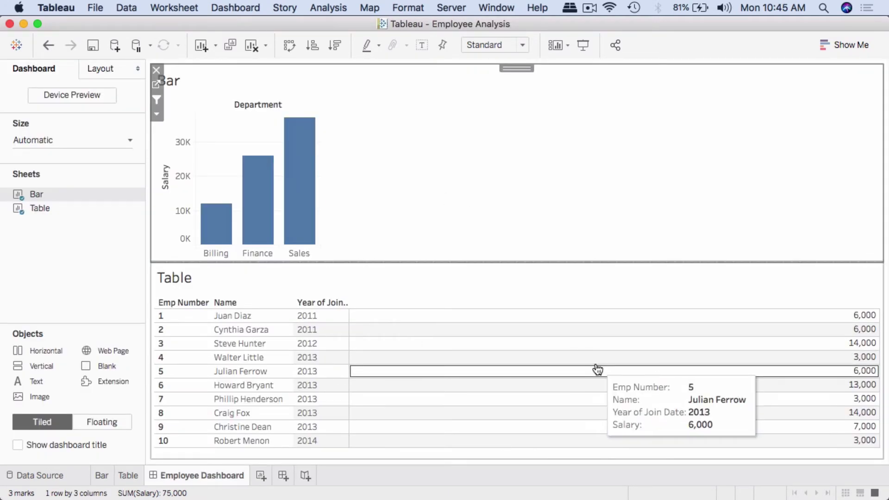
key(super+grave)
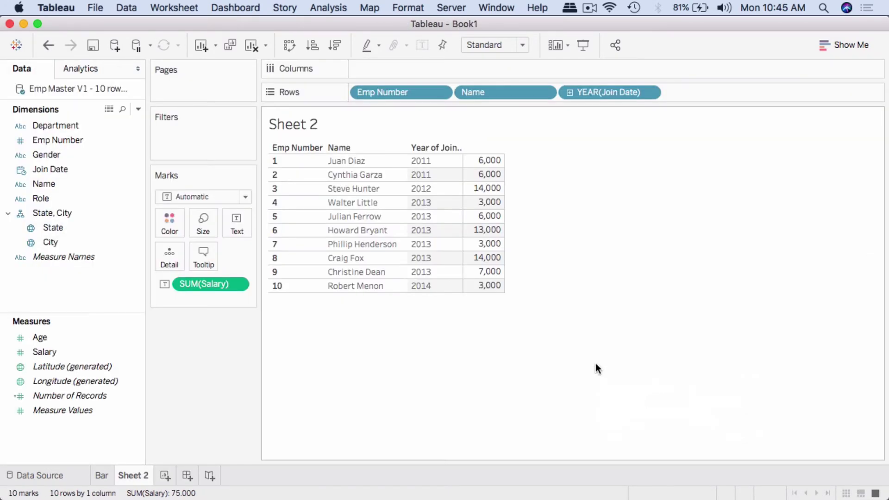
Rename Sheet 2 to 'Table', then flip between the sheets ending on Bar.
double_click(133, 477)
text(Table)
key(Return)
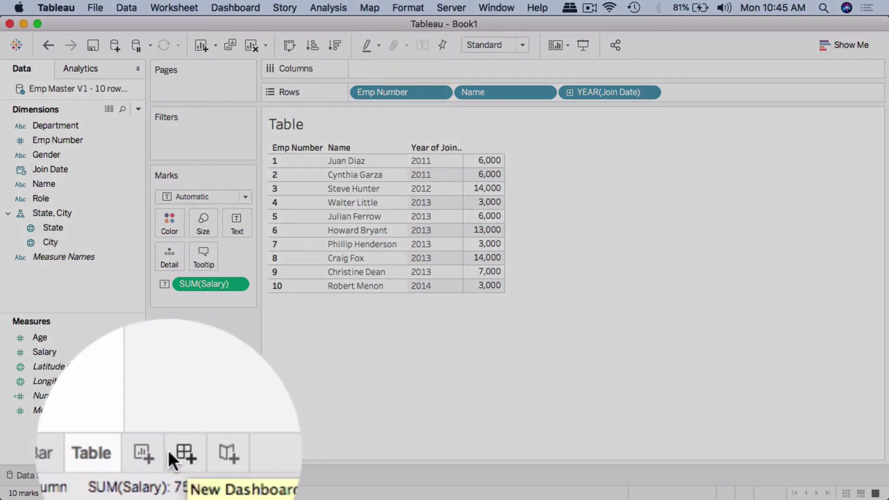
click(131, 452)
click(132, 447)
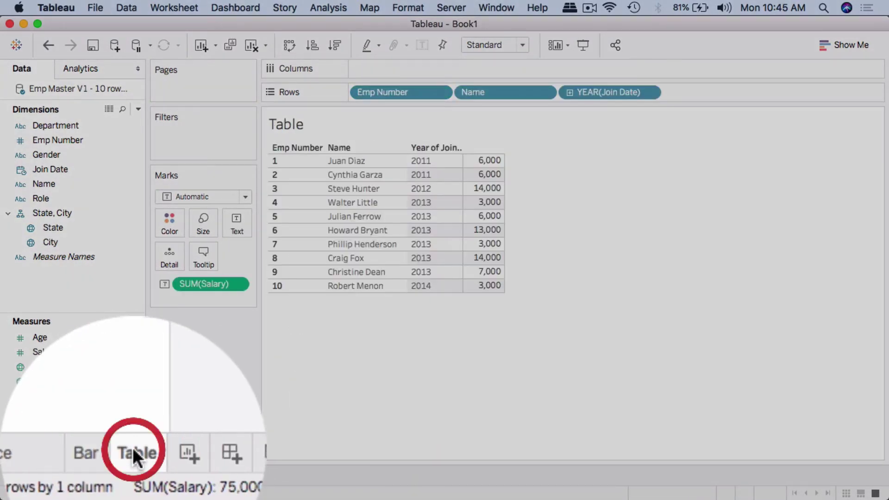
click(133, 448)
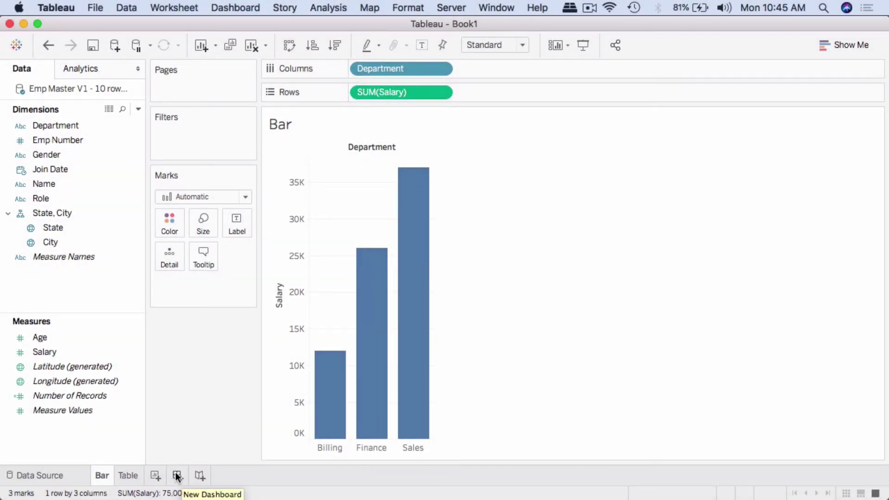
On a new Dashboard 1, place the Bar sheet and add the Table sheet beneath it.
click(176, 474)
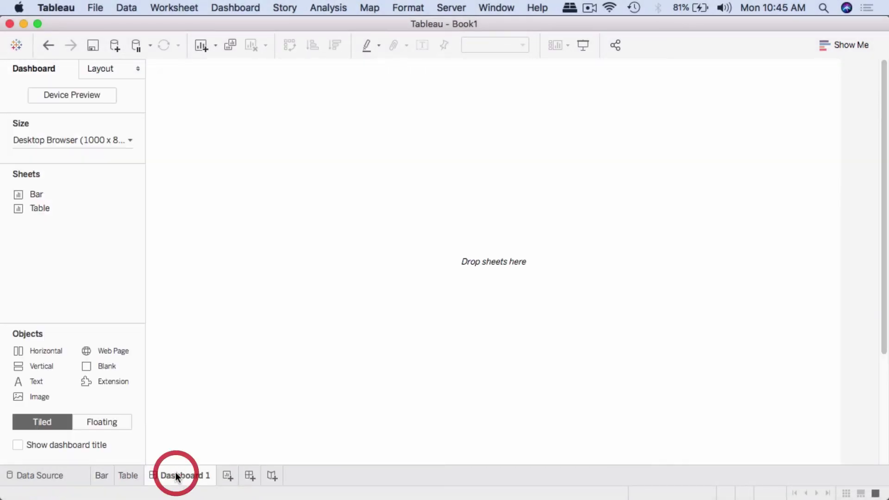
mouse_move(94, 209)
mouse_move(46, 192)
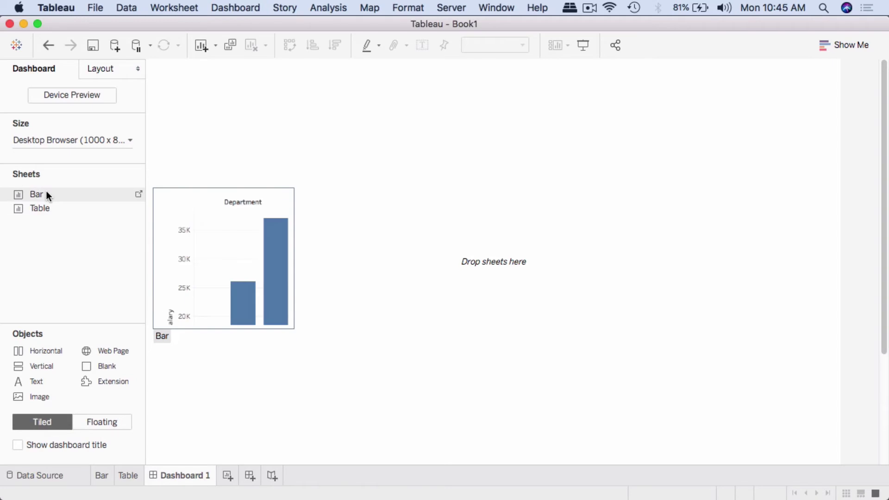
drag(47, 194, 434, 196)
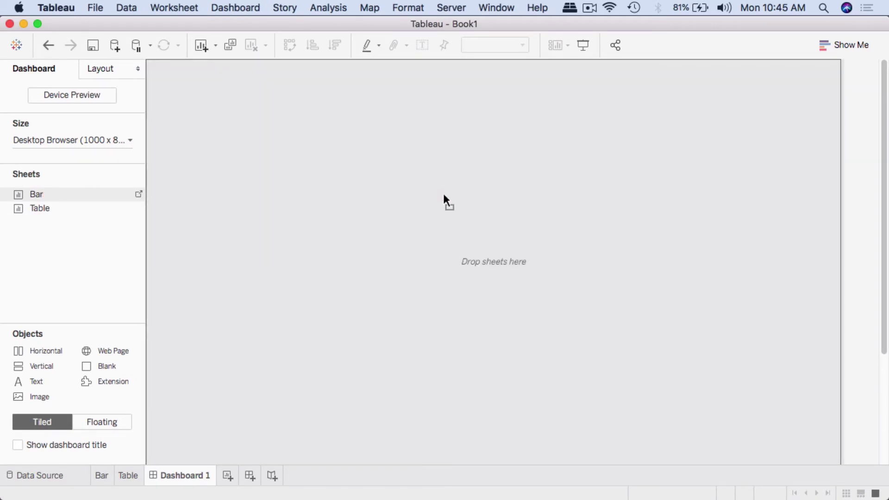
drag(444, 196, 443, 195)
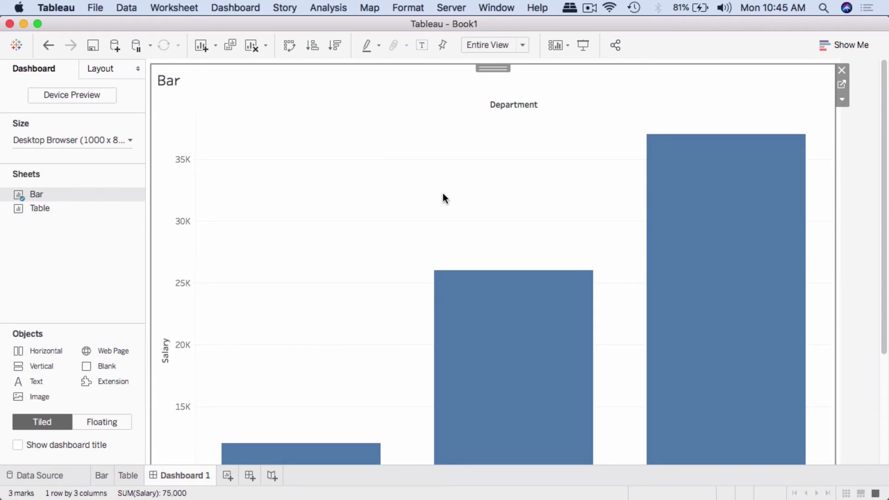
mouse_move(588, 382)
mouse_move(49, 211)
drag(49, 208, 496, 409)
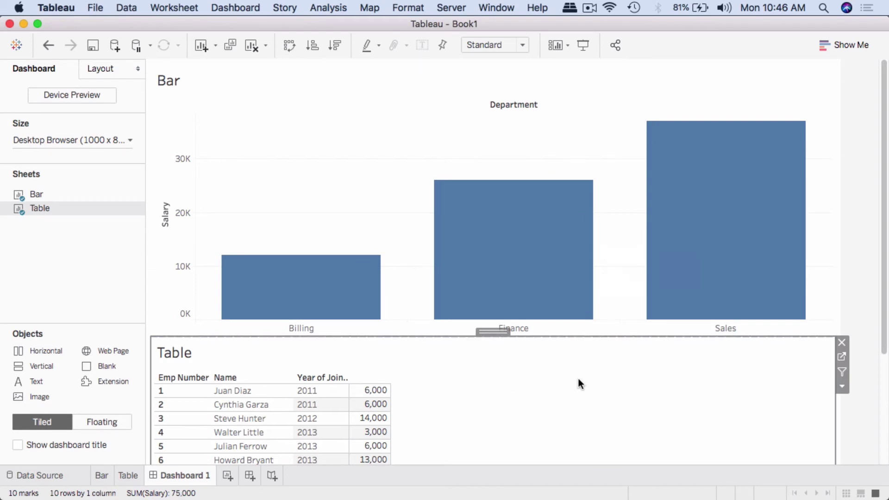
Turn on Use as Filter for the Bar chart, test it with the Sales bar, then view Employee Analysis.
click(707, 205)
mouse_move(355, 420)
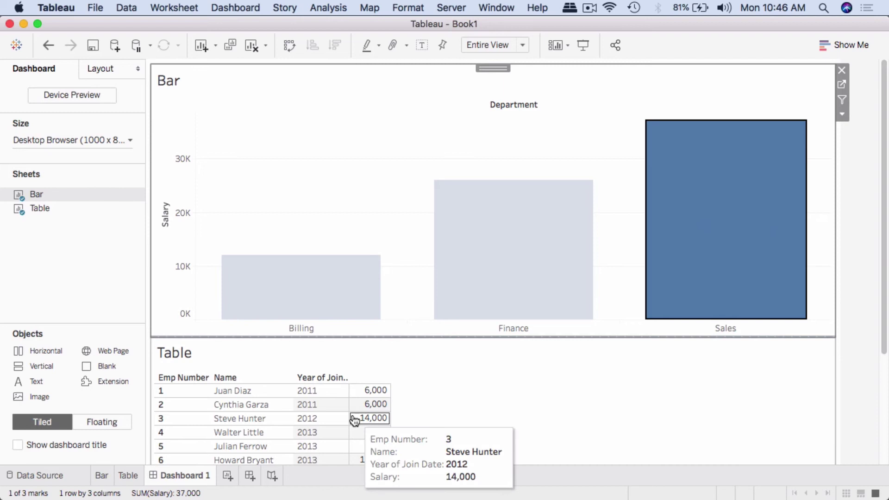
click(669, 216)
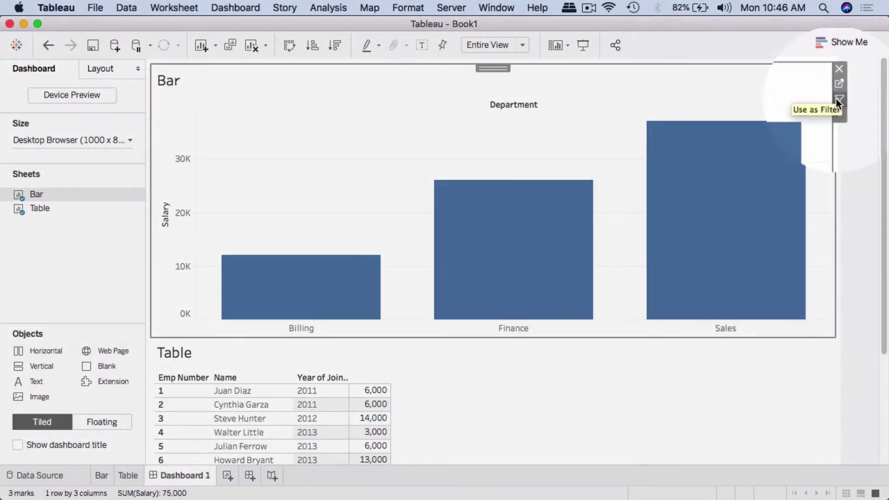
click(840, 100)
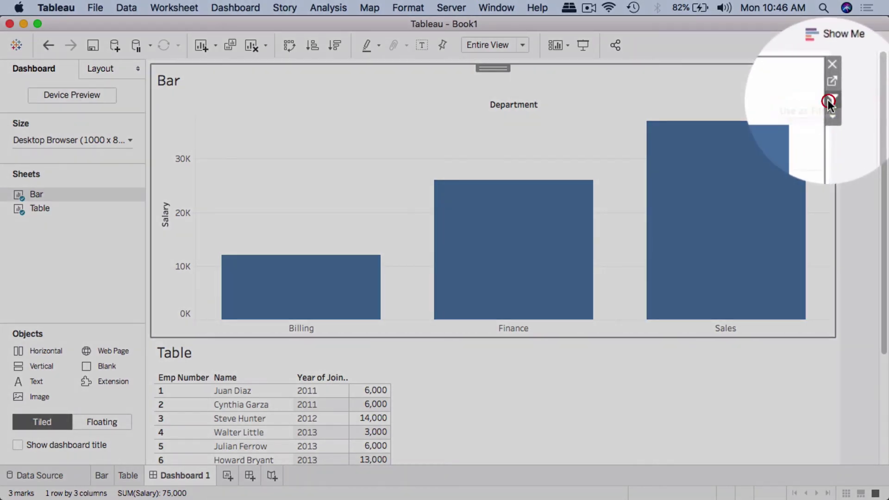
click(674, 194)
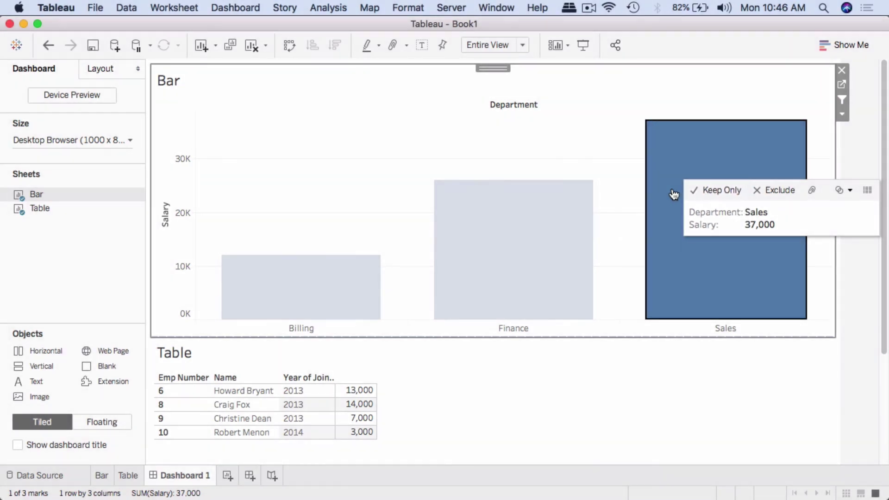
click(674, 194)
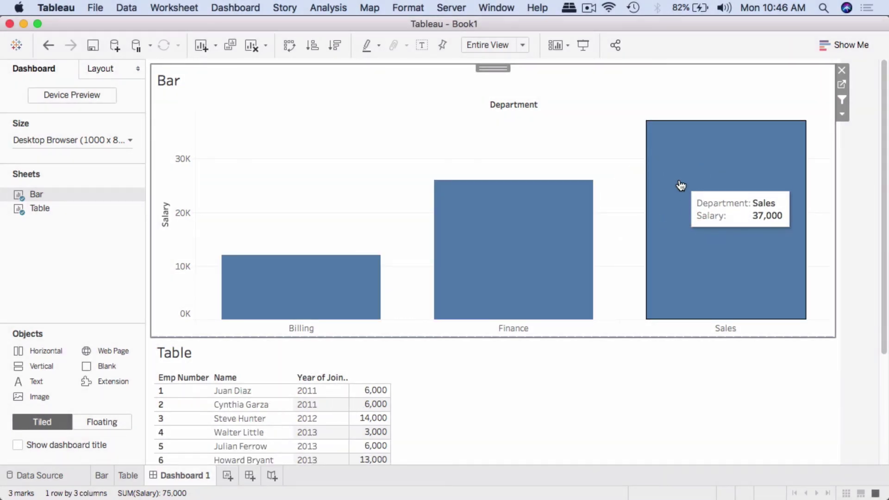
key(super+Tab)
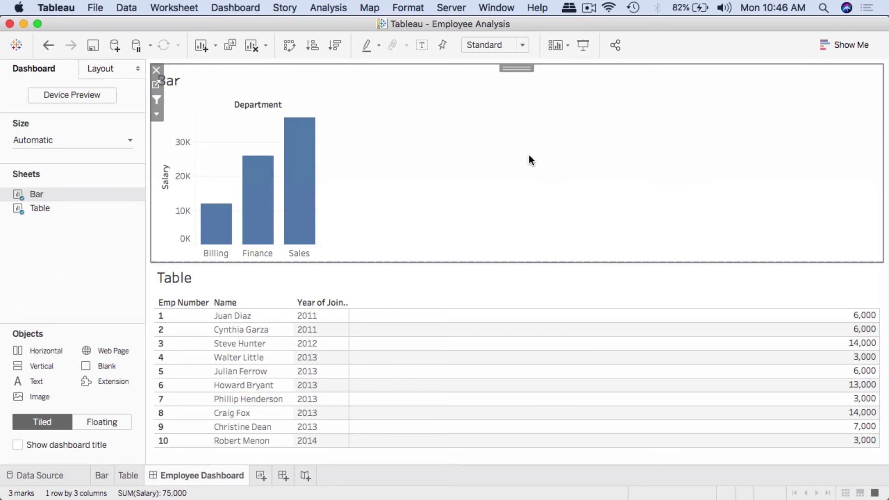
Back in Book1, set the Bar chart's fit to Standard and inspect the Table zone.
key(super+Tab)
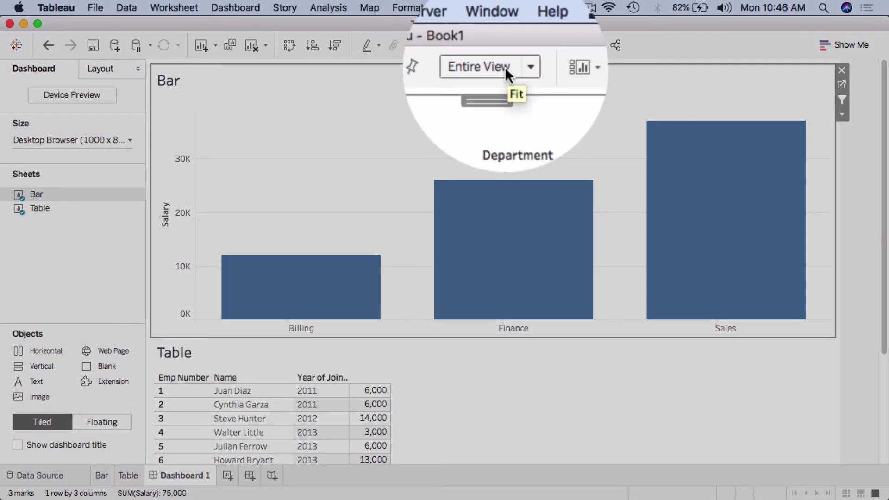
click(504, 66)
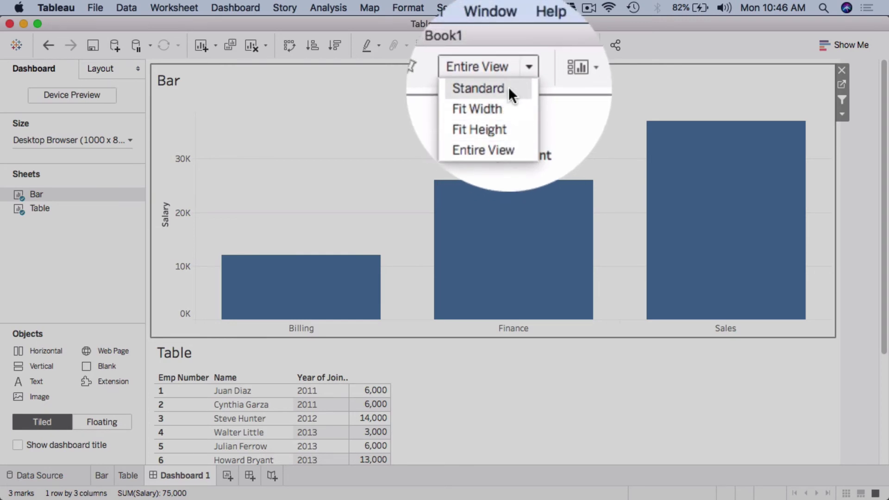
click(509, 88)
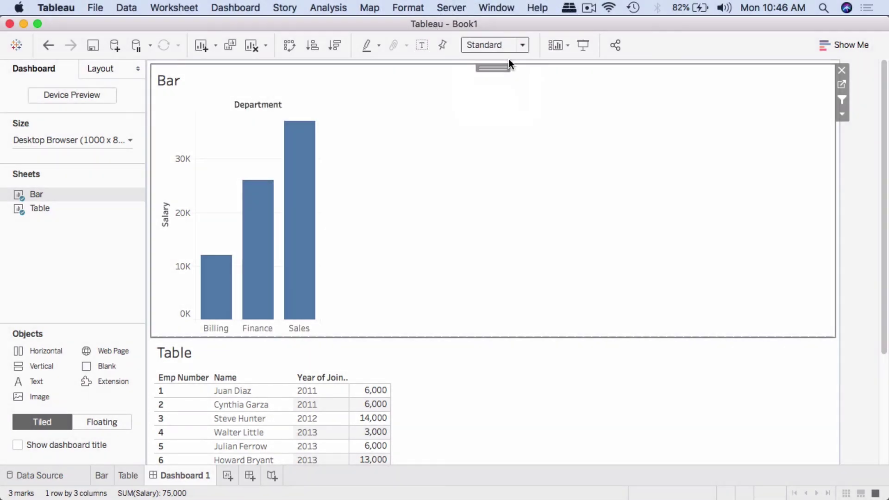
click(462, 361)
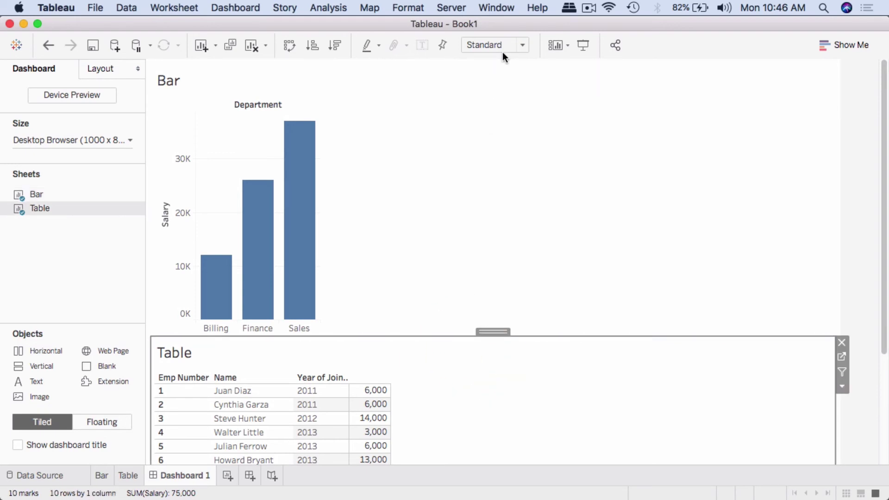
click(884, 413)
Change Dashboard 1's size from Fixed size to Automatic.
click(883, 199)
click(74, 141)
click(81, 163)
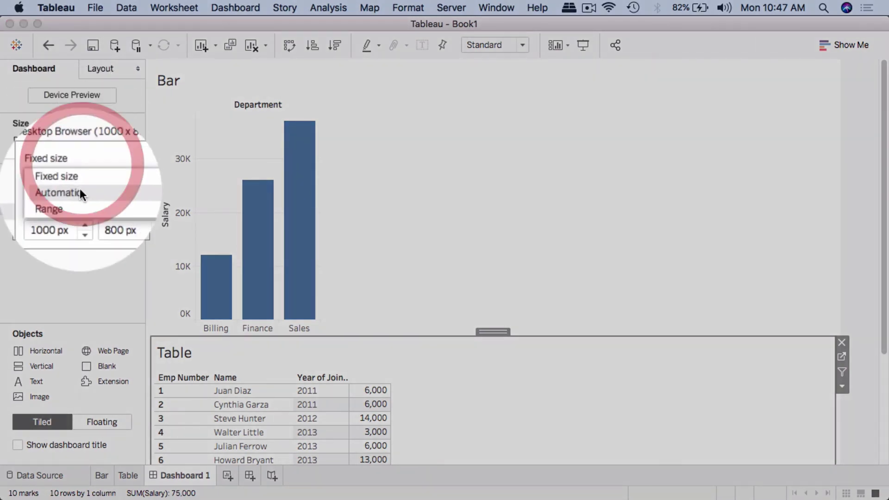
click(79, 190)
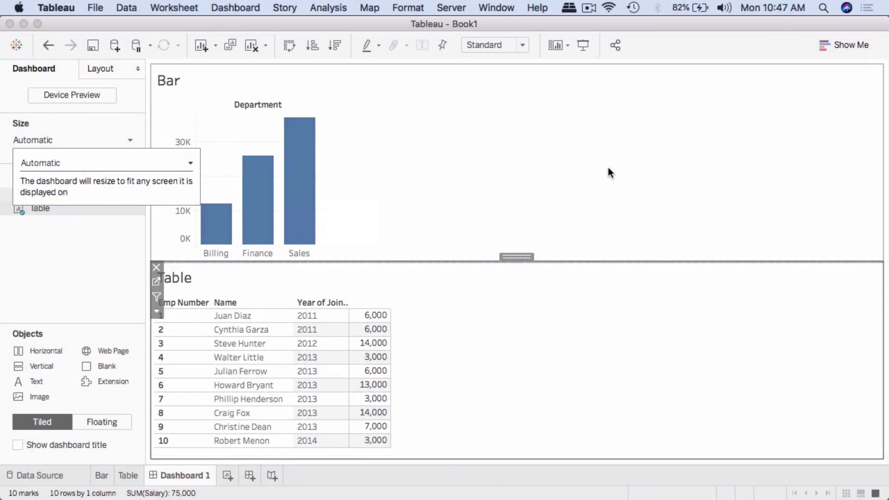
click(293, 172)
click(256, 216)
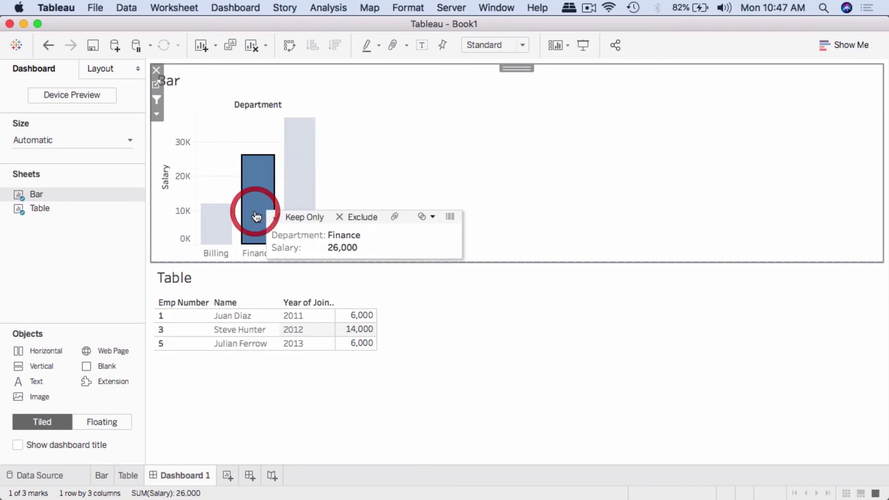
click(353, 166)
click(257, 180)
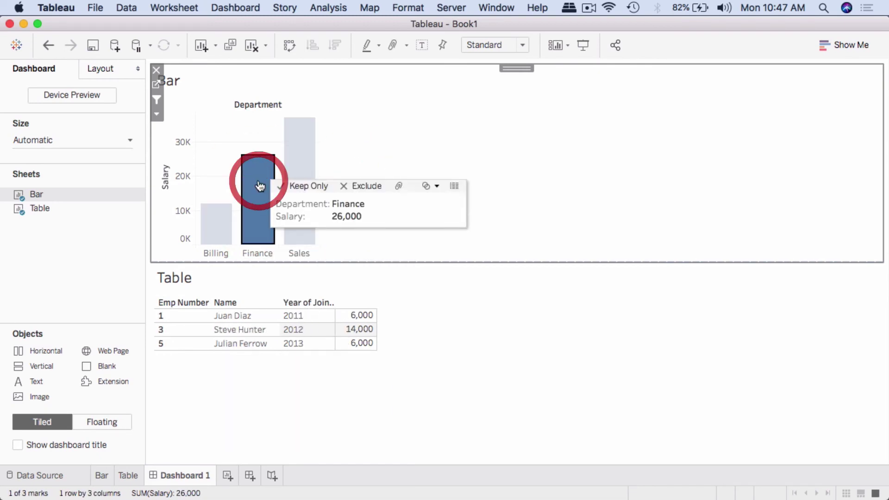
super+click(302, 144)
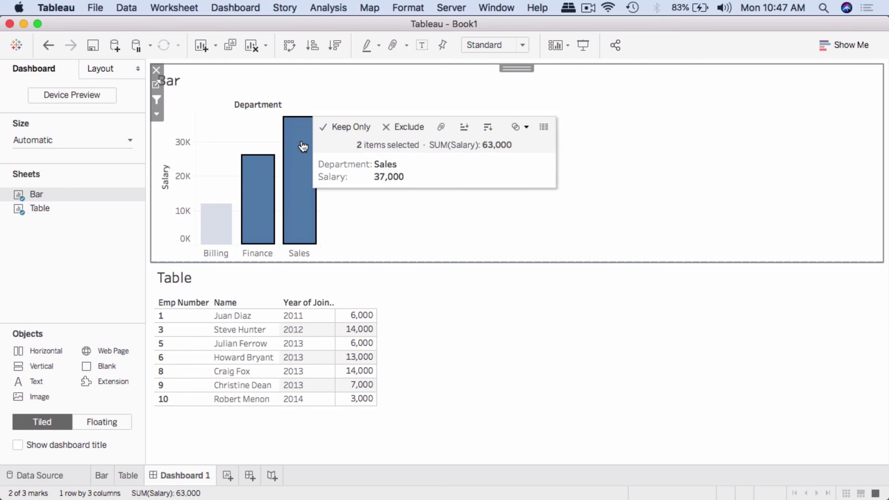
click(399, 85)
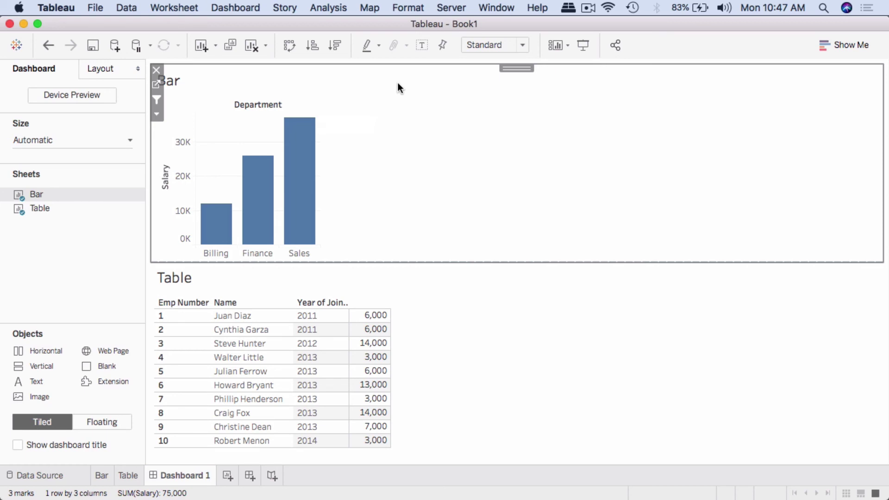
Start a Save As in Tableau Workbook (*.twb) format named 'Employee Analysis - My Version v1'.
click(95, 8)
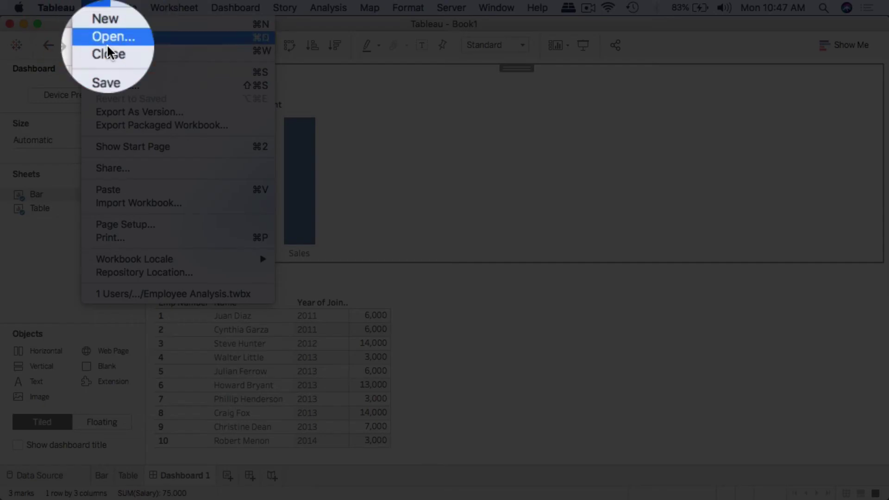
click(115, 73)
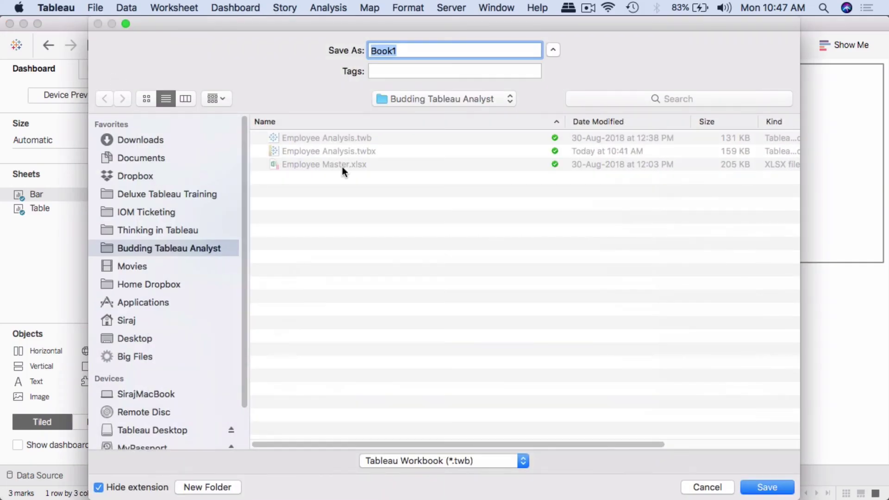
click(504, 460)
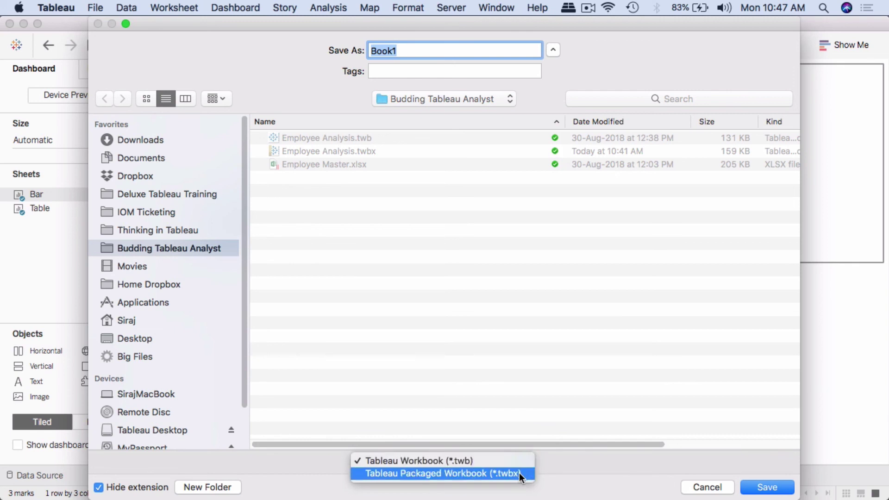
click(515, 461)
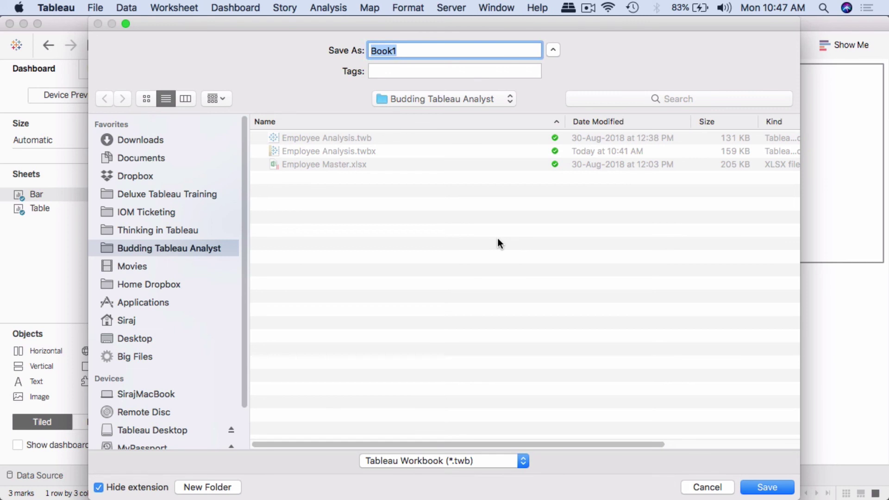
text(Employee A)
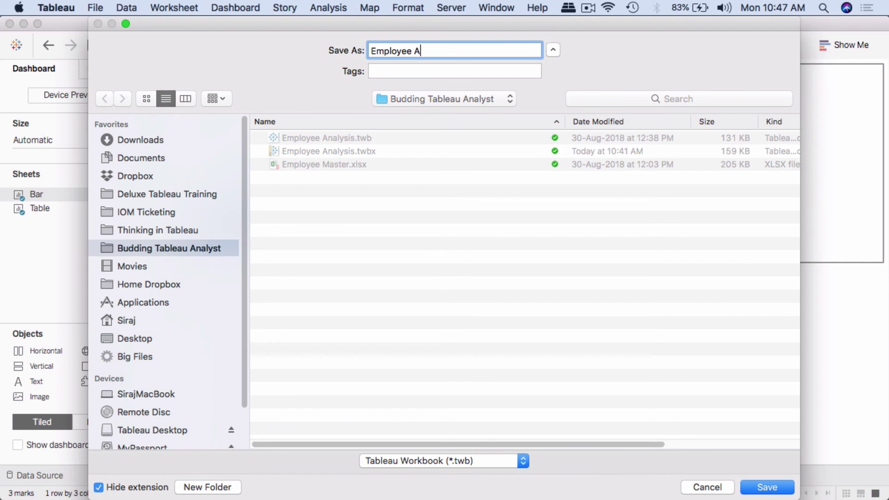
text(nalysis - My Version)
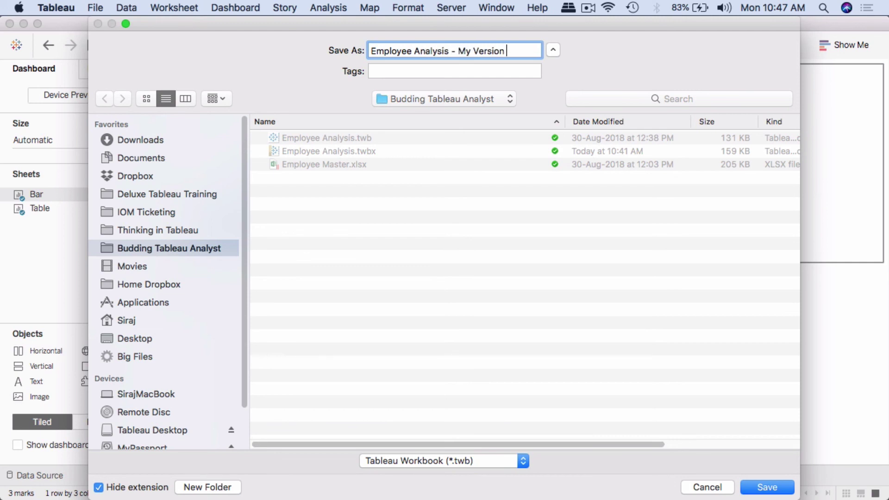
text( v1)
Confirm the Save As dialog to write 'Employee Analysis - My Version v1.twb'.
key(Return)
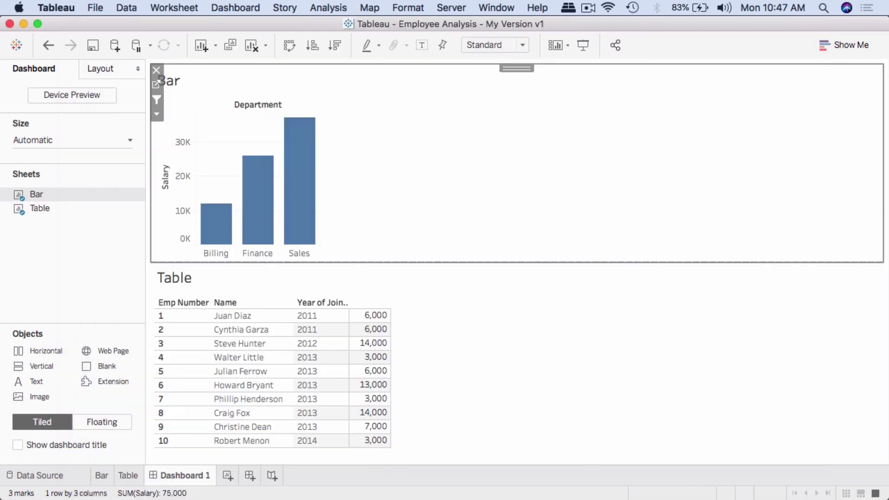